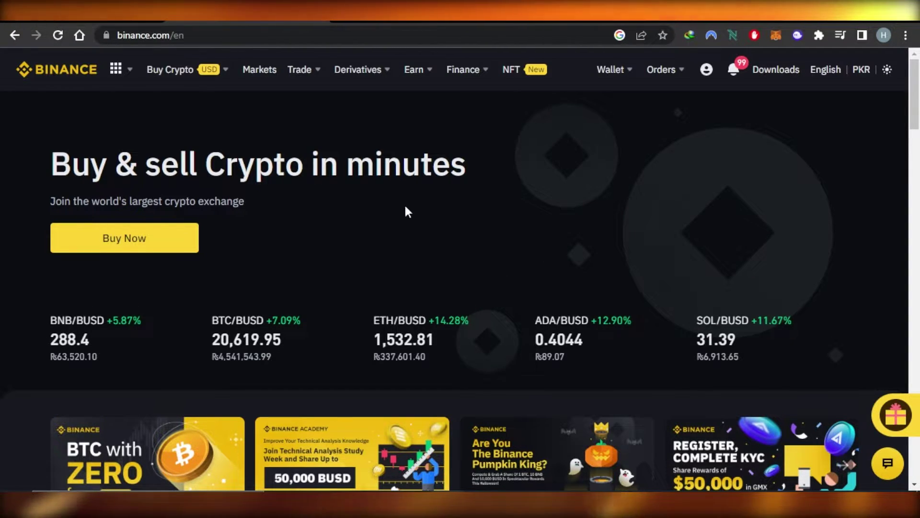
- Browse the Binance home page, scrolling through its content
{"action": "mouse_move", "coordinate": [303, 72]}
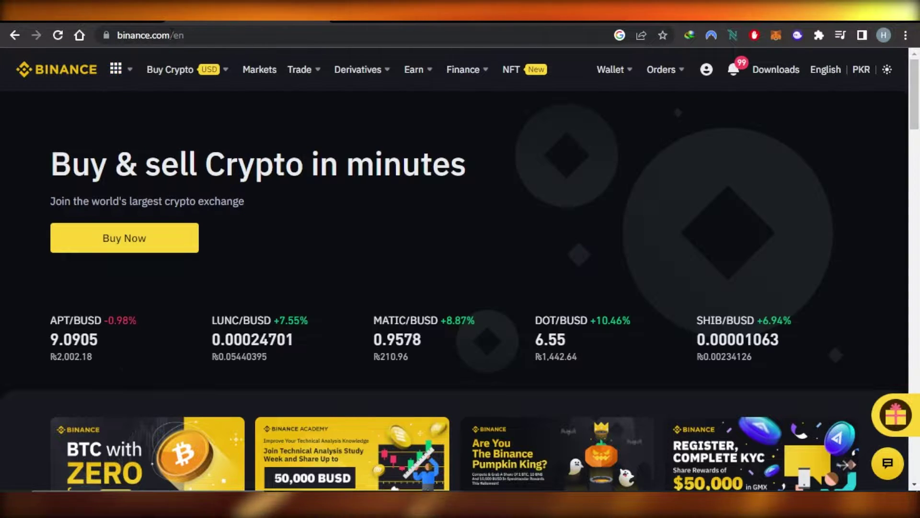
{"action": "mouse_move", "coordinate": [170, 69]}
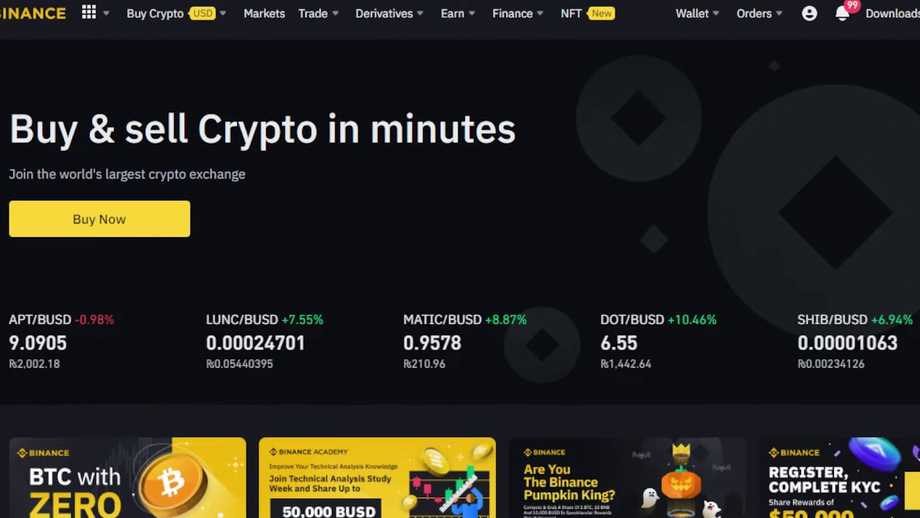
{"action": "scroll", "coordinate": [461, 258], "scroll_direction": "down", "scroll_amount": 10}
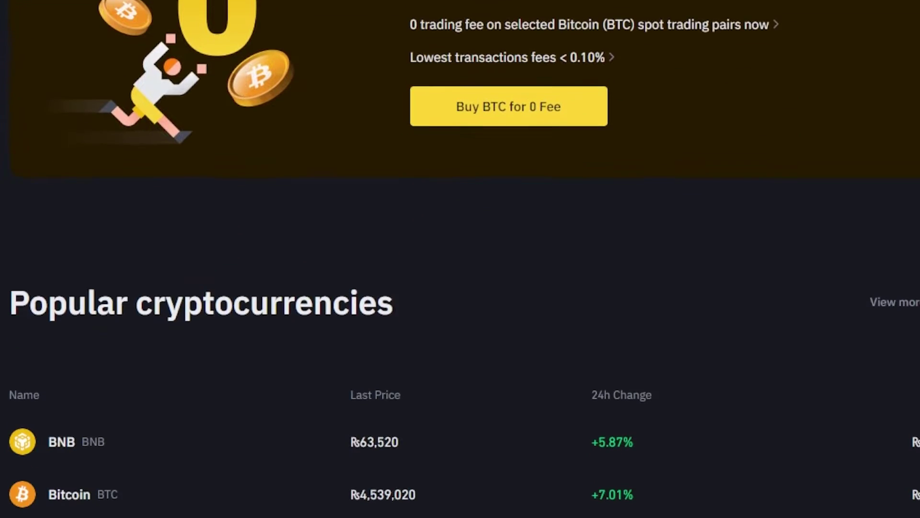
{"action": "scroll", "coordinate": [460, 259], "scroll_direction": "down", "scroll_amount": 10}
{"action": "scroll", "coordinate": [460, 259], "scroll_direction": "up", "scroll_amount": 1}
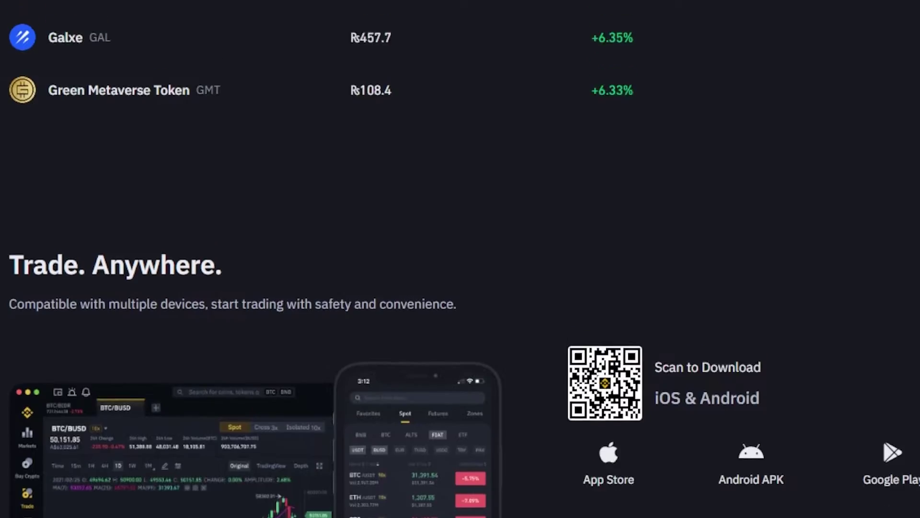
{"action": "scroll", "coordinate": [460, 259], "scroll_direction": "up", "scroll_amount": 10}
{"action": "scroll", "coordinate": [460, 259], "scroll_direction": "up", "scroll_amount": 8}
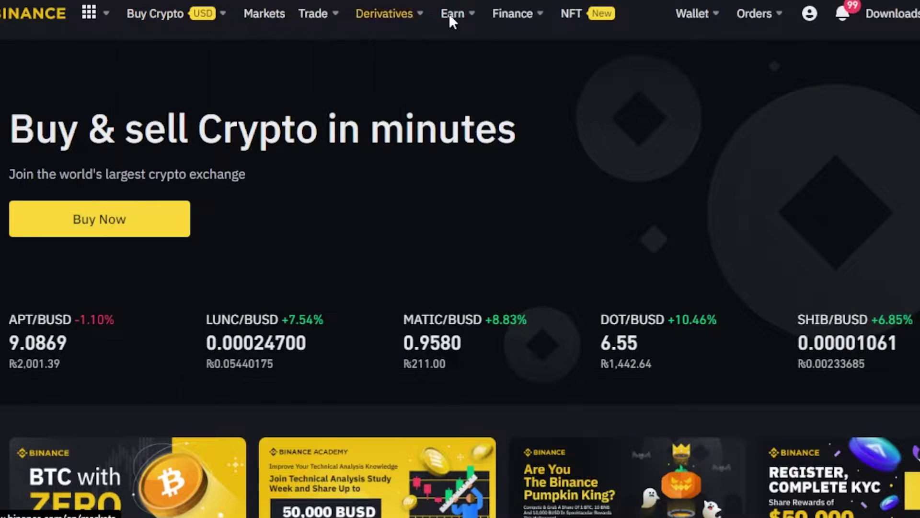
- Go to the account dashboard and review the 0.00001335 BTC estimated balance chart
{"action": "mouse_move", "coordinate": [185, 29]}
{"action": "mouse_move", "coordinate": [333, 20]}
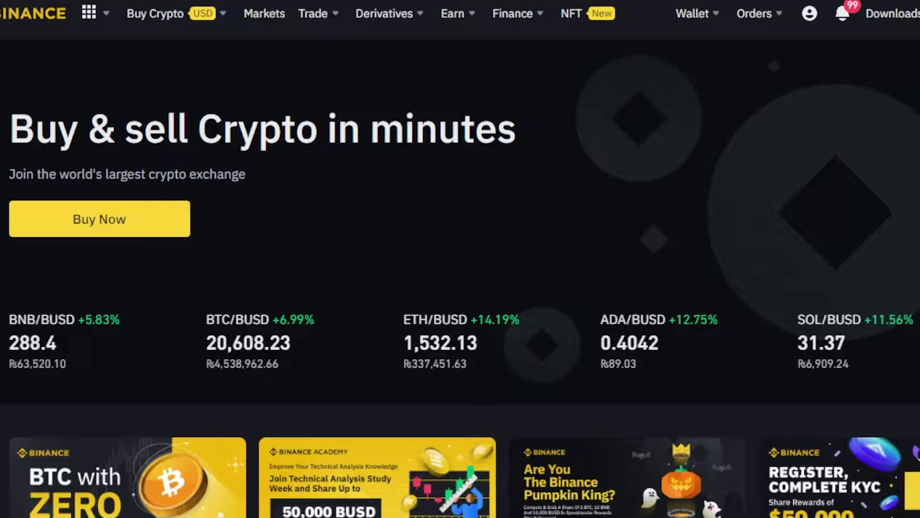
{"action": "scroll", "coordinate": [460, 276], "scroll_direction": "down", "scroll_amount": 20}
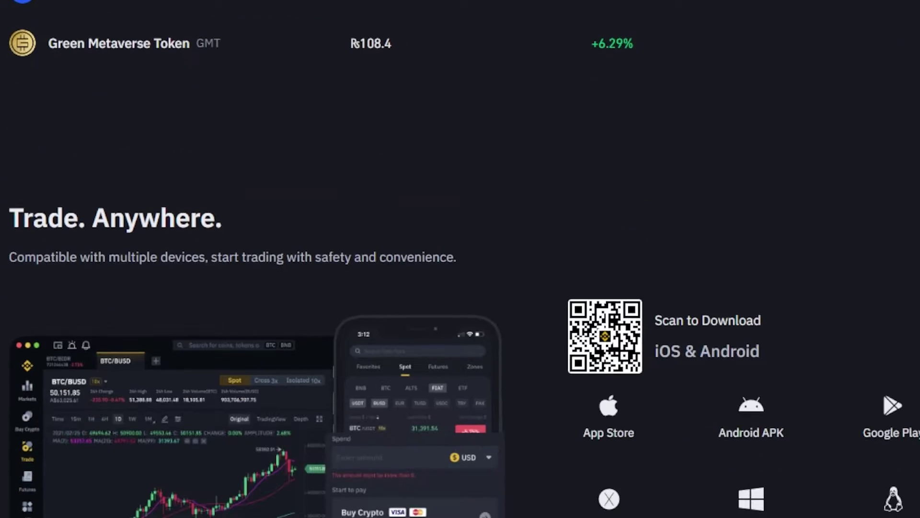
{"action": "scroll", "coordinate": [460, 259], "scroll_direction": "up", "scroll_amount": 15}
{"action": "scroll", "coordinate": [460, 259], "scroll_direction": "up", "scroll_amount": 5}
{"action": "scroll", "coordinate": [460, 259], "scroll_direction": "down", "scroll_amount": 15}
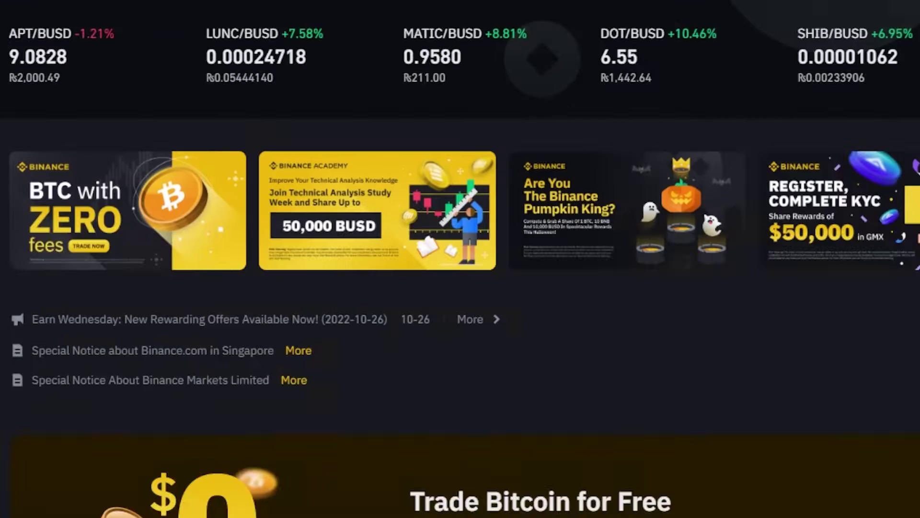
{"action": "scroll", "coordinate": [460, 259], "scroll_direction": "down", "scroll_amount": 3}
{"action": "scroll", "coordinate": [460, 259], "scroll_direction": "up", "scroll_amount": 15}
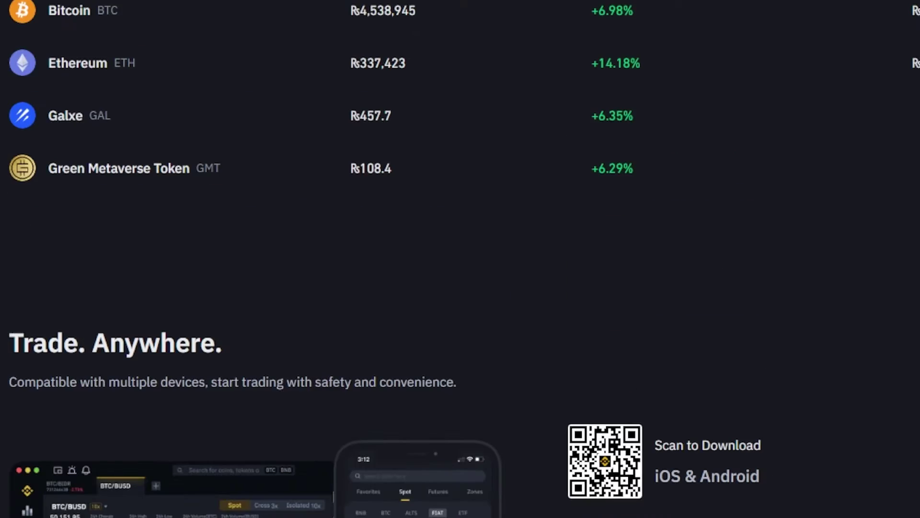
{"action": "scroll", "coordinate": [460, 259], "scroll_direction": "up", "scroll_amount": 5}
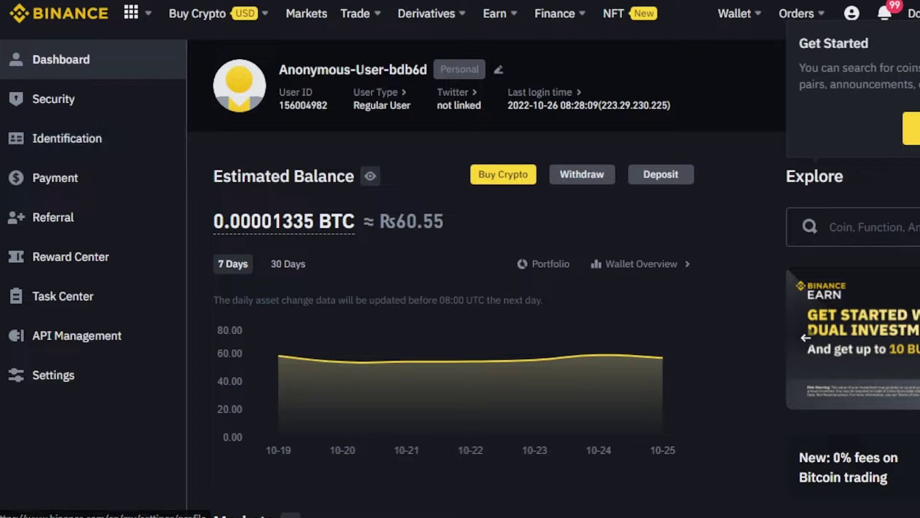
- Show the Trade menu with Convert, Spot, Margin, P2P and Strategy Trading options
{"action": "mouse_move", "coordinate": [365, 20]}
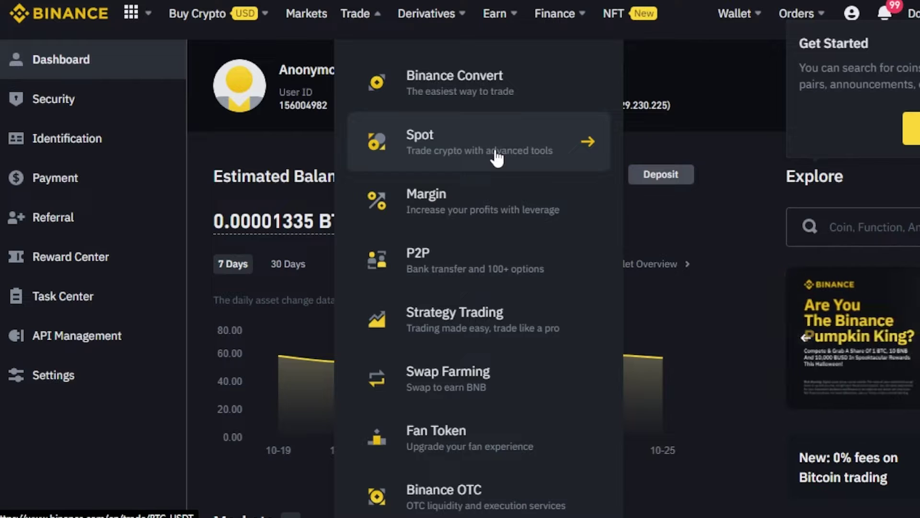
- Open BTC/USDT spot trading with its daily chart and order book, then show other Binance services
{"action": "left_click", "coordinate": [507, 149]}
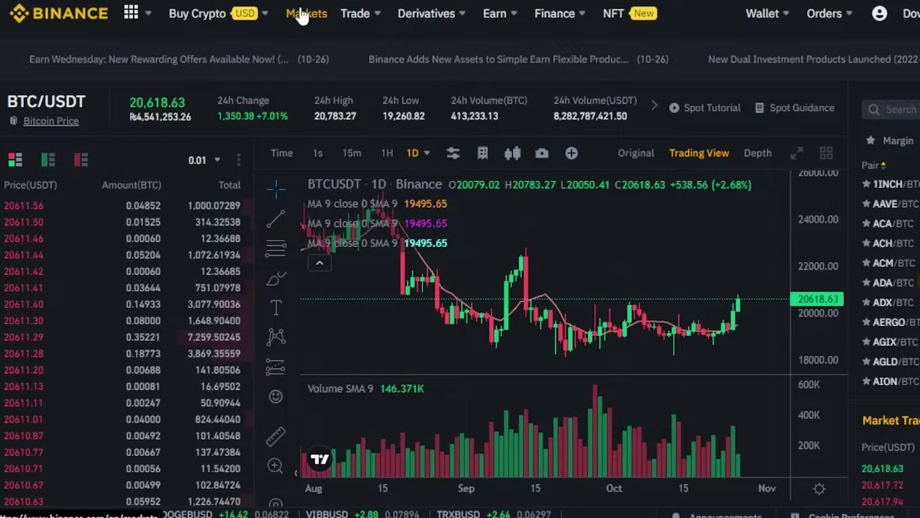
{"action": "mouse_move", "coordinate": [179, 88]}
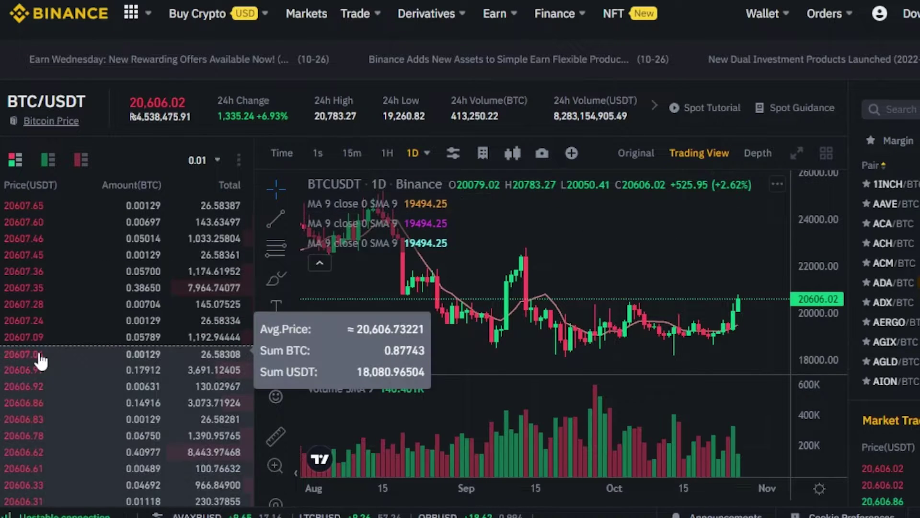
{"action": "left_click", "coordinate": [131, 13]}
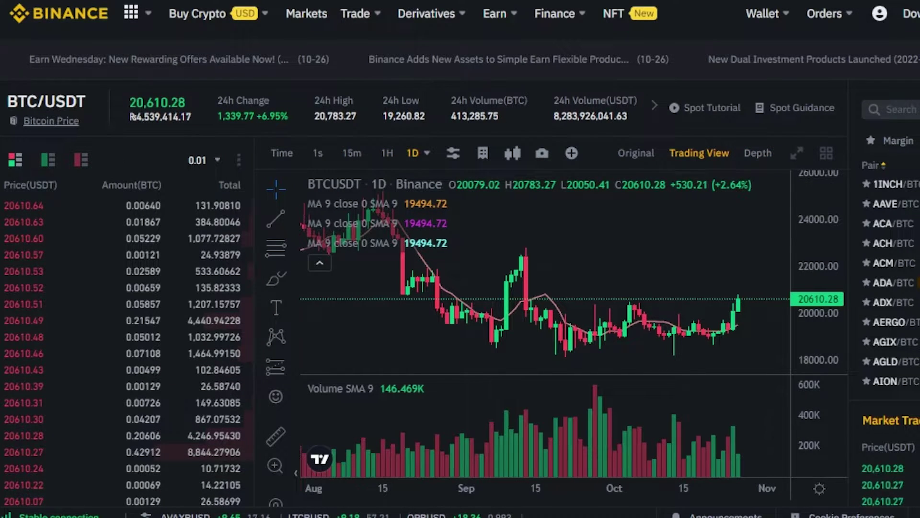
- Scroll to the BTC/USDT order form (0 USDT, 0 BTC available) and open Spot Grid
{"action": "scroll", "coordinate": [803, 284], "scroll_direction": "down", "scroll_amount": 5}
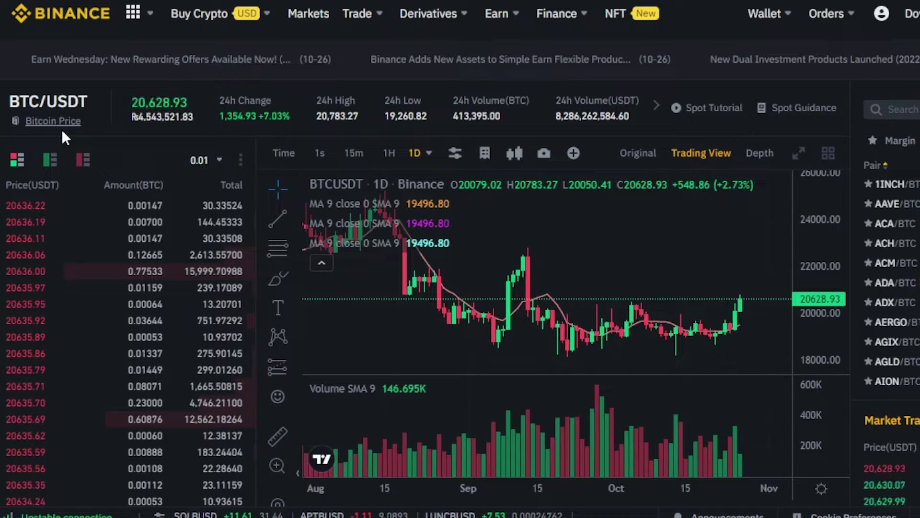
{"action": "scroll", "coordinate": [63, 133], "scroll_direction": "down", "scroll_amount": 3}
{"action": "scroll", "coordinate": [63, 139], "scroll_direction": "down", "scroll_amount": 8}
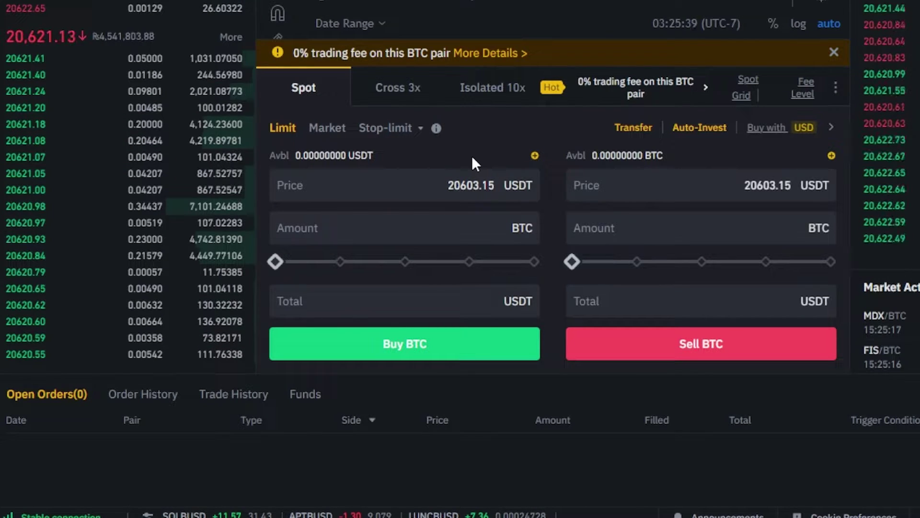
{"action": "left_click", "coordinate": [750, 92]}
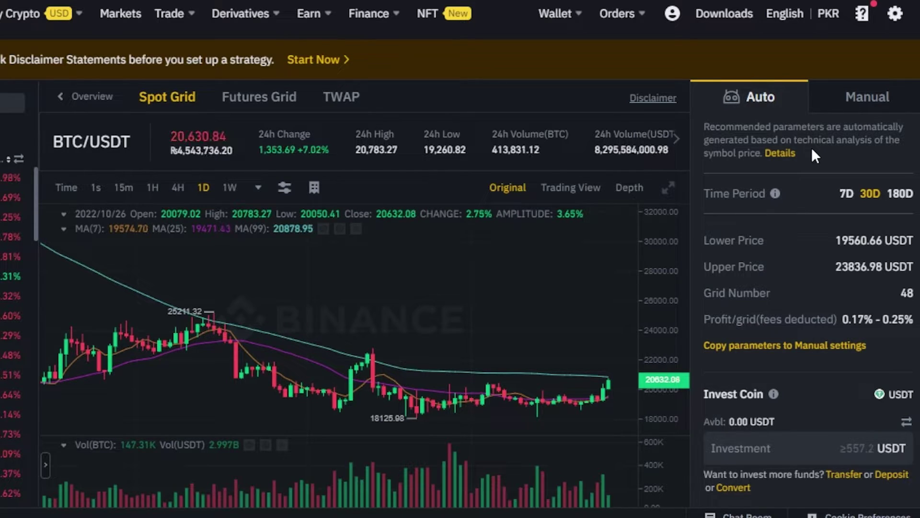
- Keep the Auto 30D grid, highlighting the 19560.66 lower and 23836.98 upper price bounds
{"action": "mouse_move", "coordinate": [778, 323]}
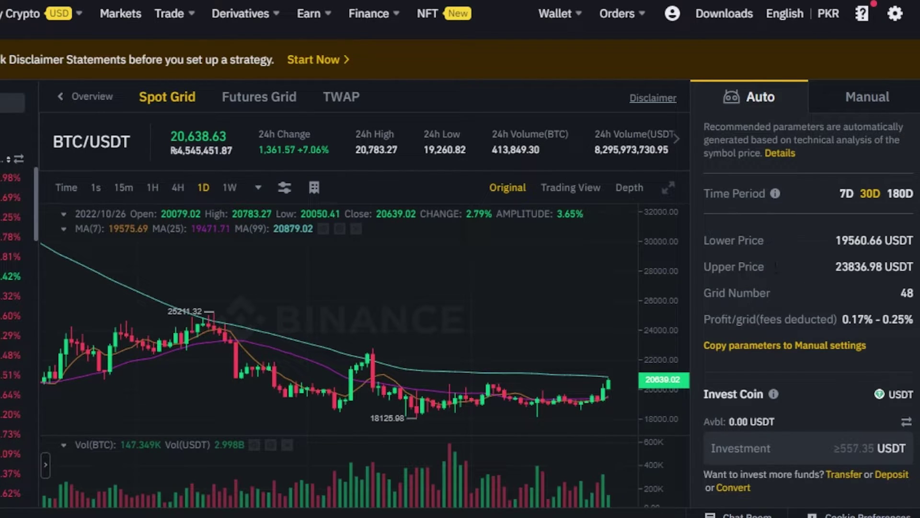
{"action": "mouse_move", "coordinate": [785, 290]}
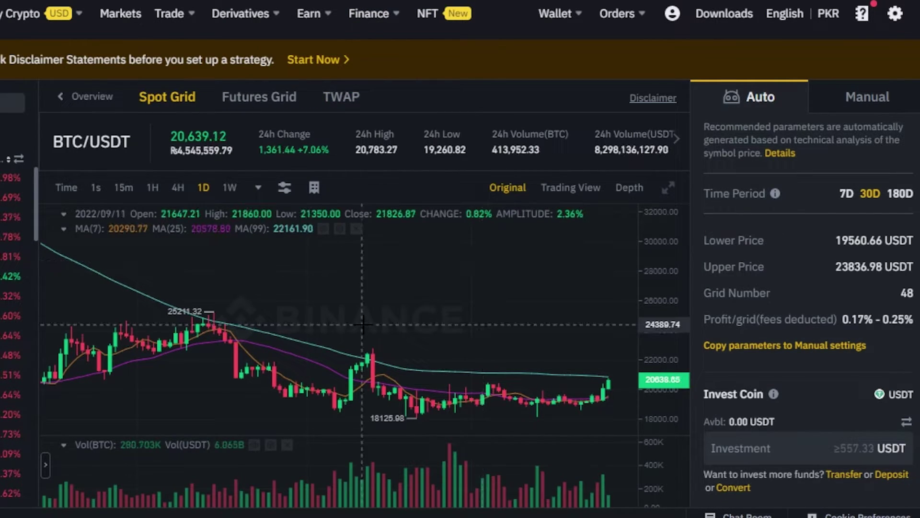
{"action": "left_click", "coordinate": [124, 163]}
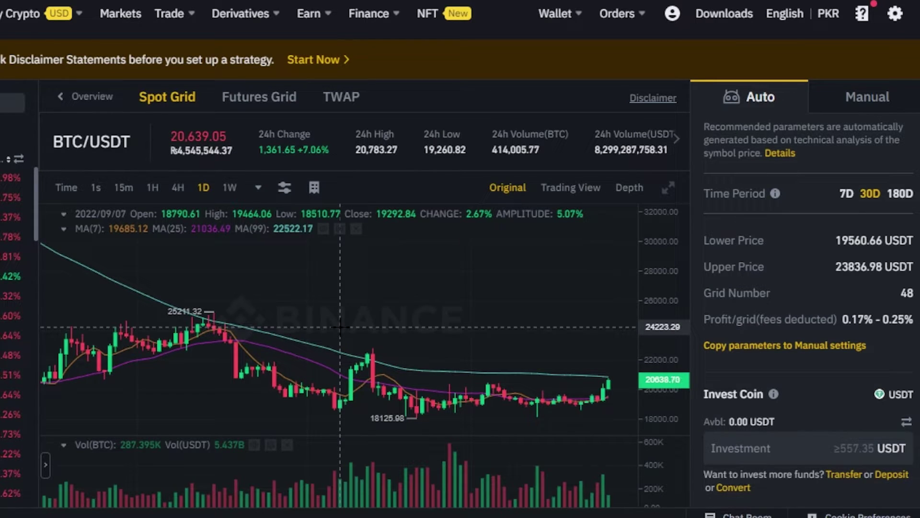
{"action": "left_click_drag", "start_coordinate": [363, 314], "coordinate": [646, 315]}
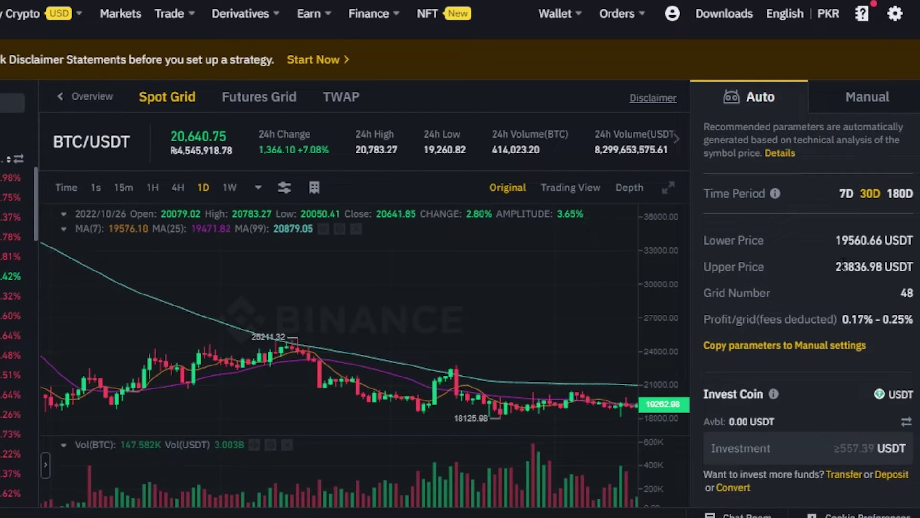
{"action": "left_click_drag", "start_coordinate": [832, 270], "coordinate": [877, 266]}
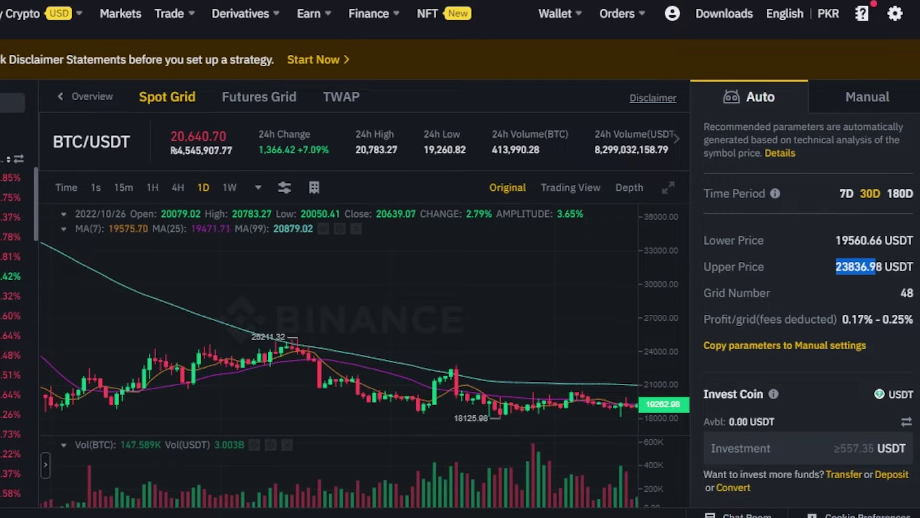
{"action": "left_click_drag", "start_coordinate": [836, 240], "coordinate": [869, 240]}
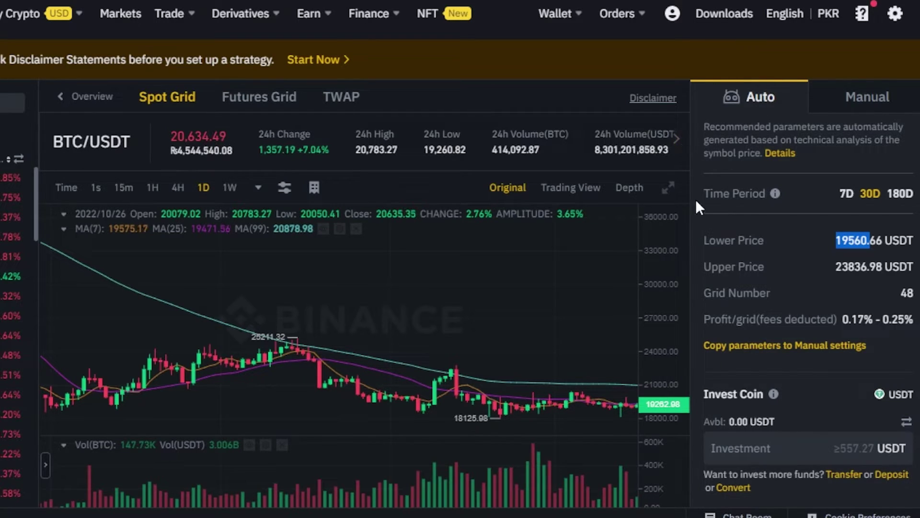
{"action": "scroll", "coordinate": [803, 375], "scroll_direction": "down", "scroll_amount": 1}
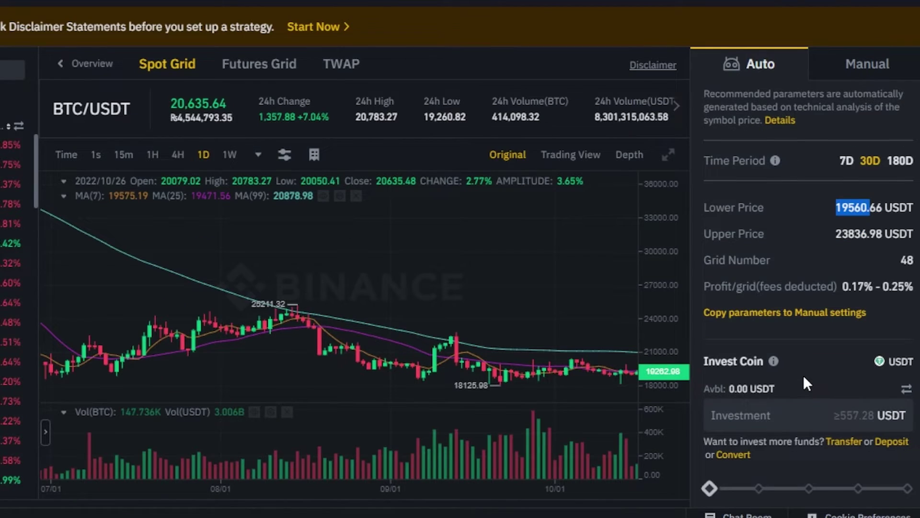
{"action": "left_click", "coordinate": [809, 408]}
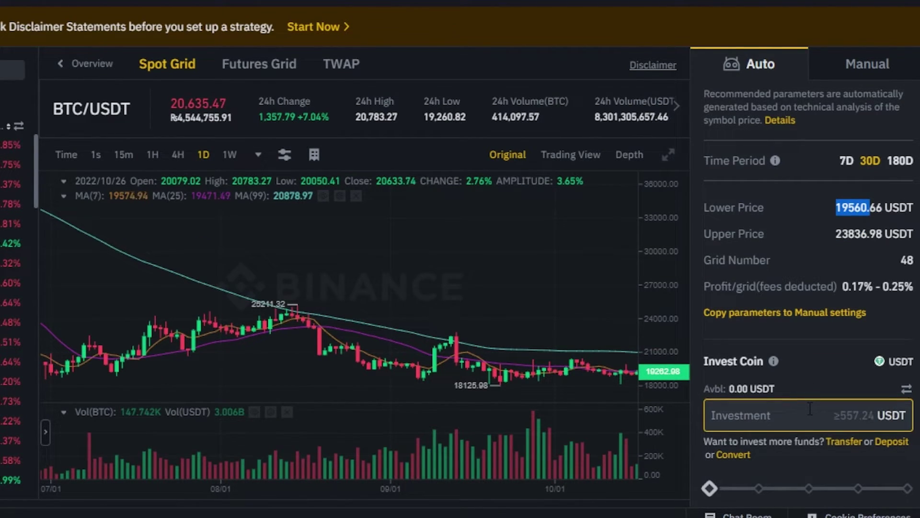
{"action": "scroll", "coordinate": [810, 408], "scroll_direction": "down", "scroll_amount": 1}
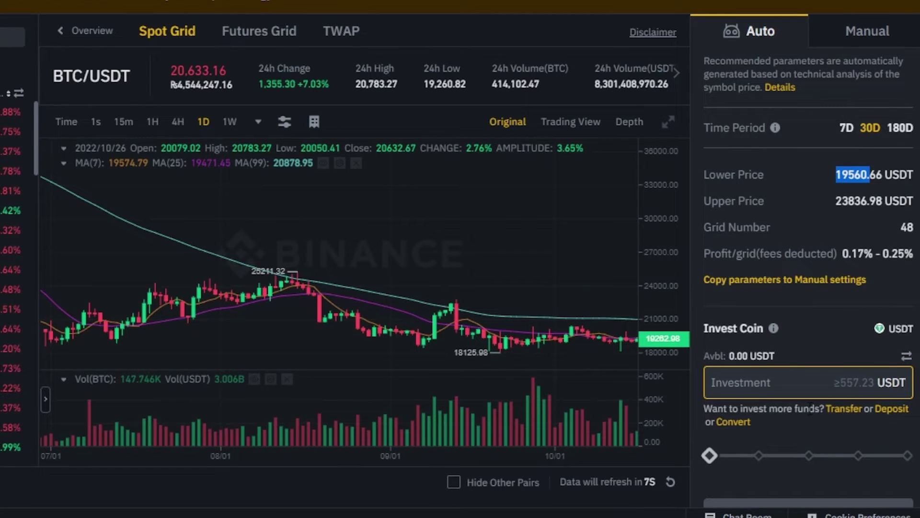
{"action": "scroll", "coordinate": [810, 408], "scroll_direction": "down", "scroll_amount": 1}
{"action": "scroll", "coordinate": [809, 415], "scroll_direction": "down", "scroll_amount": 1}
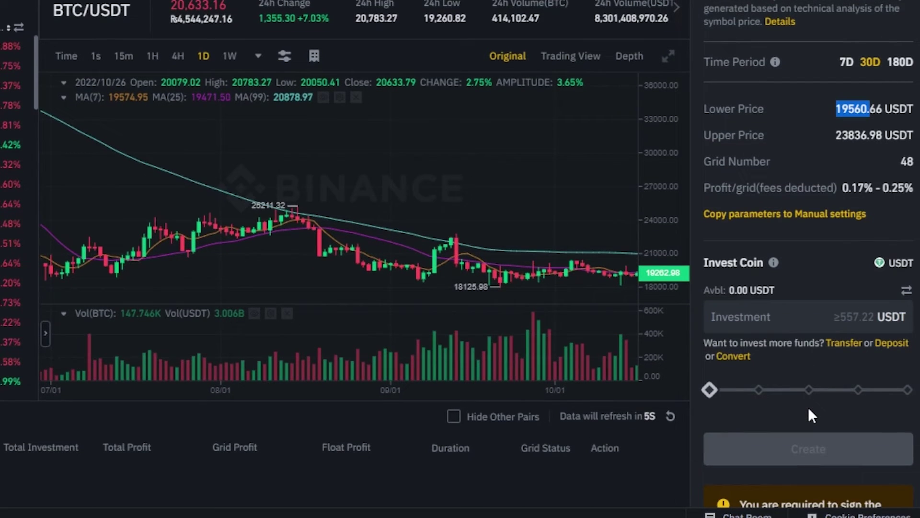
{"action": "scroll", "coordinate": [809, 408], "scroll_direction": "down", "scroll_amount": 2}
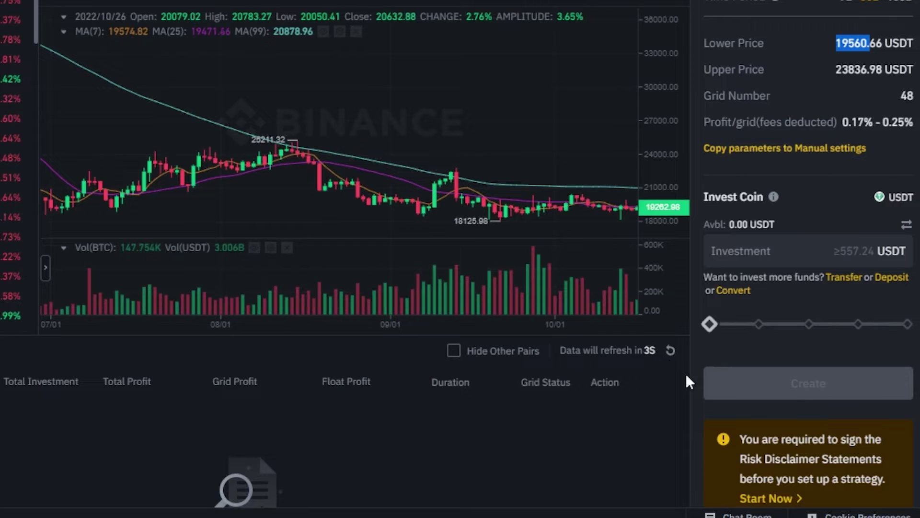
{"action": "left_click", "coordinate": [749, 253]}
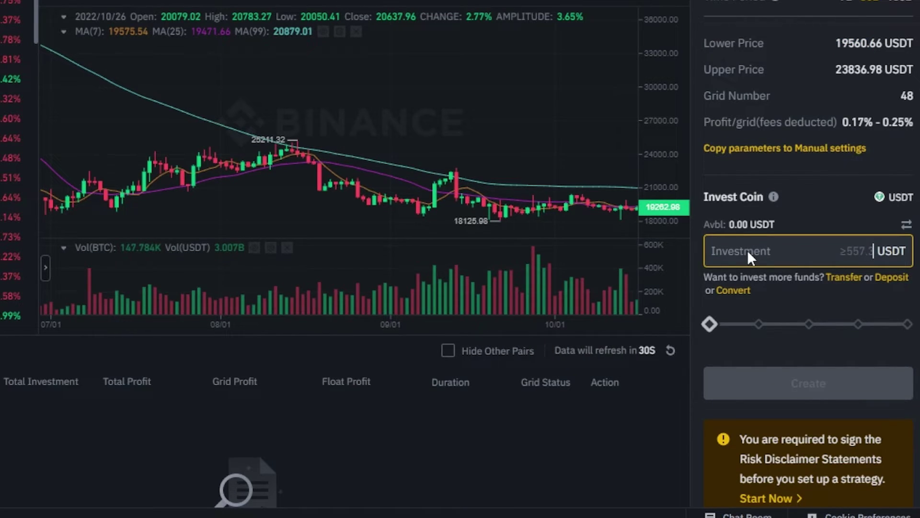
{"action": "type", "text": "3"}
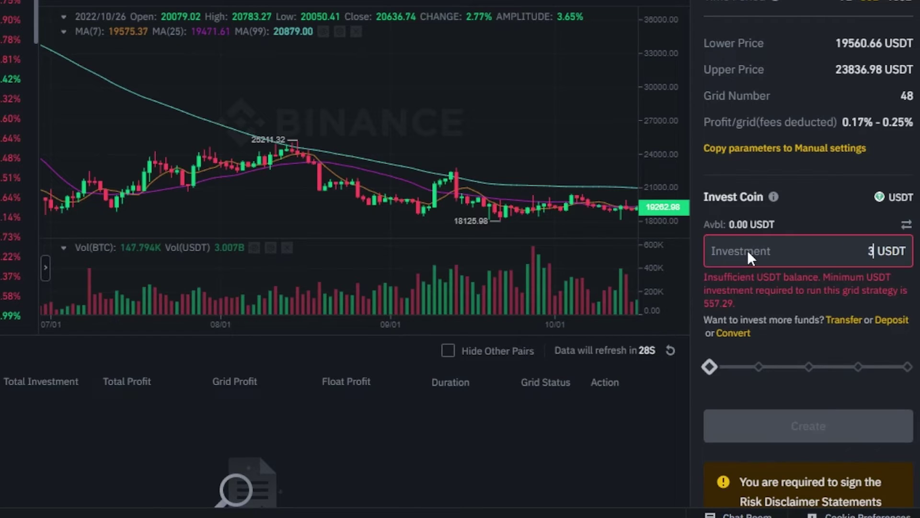
{"action": "type", "text": "00"}
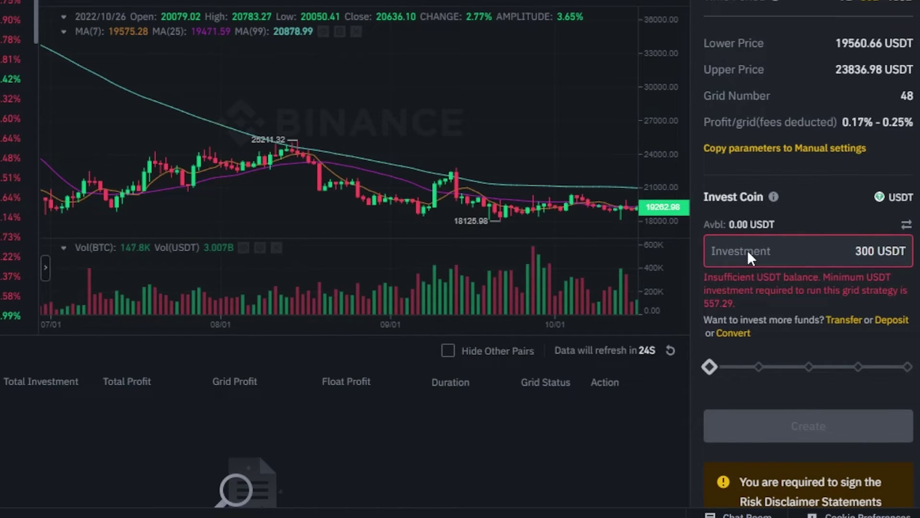
{"action": "key", "text": "BackSpace"}
{"action": "key", "text": "BackSpace"}
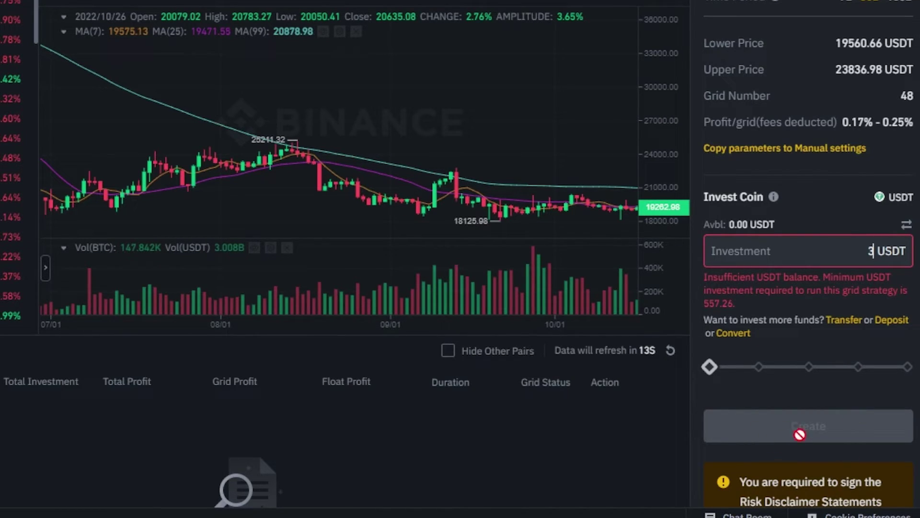
{"action": "type", "text": ".01"}
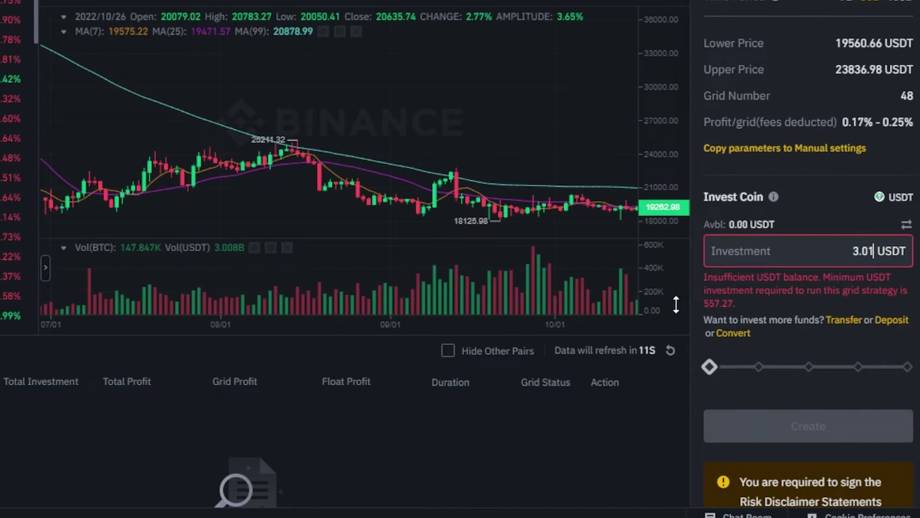
{"action": "key", "text": "BackSpace"}
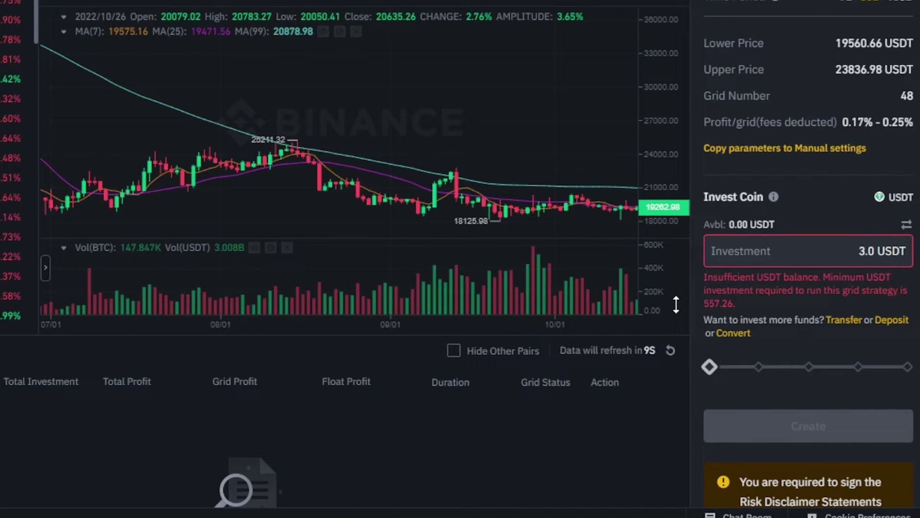
{"action": "key", "text": "BackSpace"}
{"action": "key", "text": "BackSpace"}
{"action": "key", "text": "BackSpace"}
{"action": "type", "text": "0"}
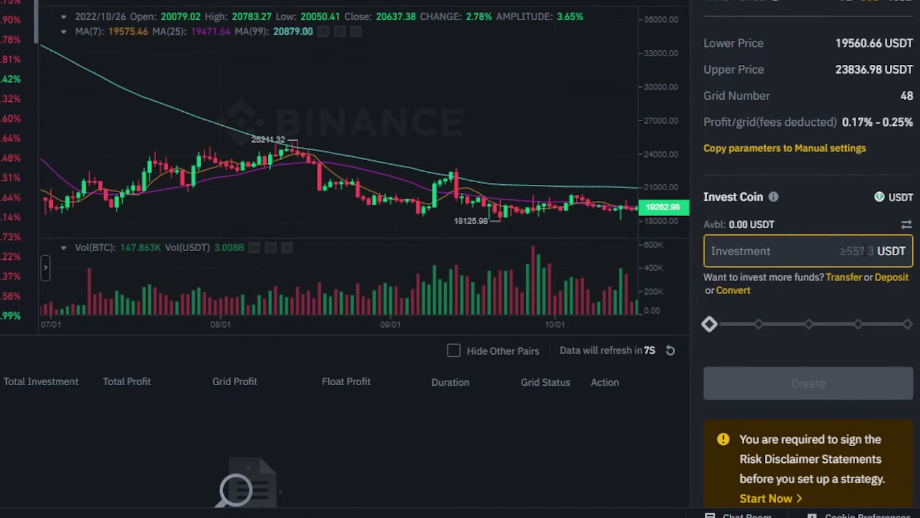
{"action": "type", "text": ".01"}
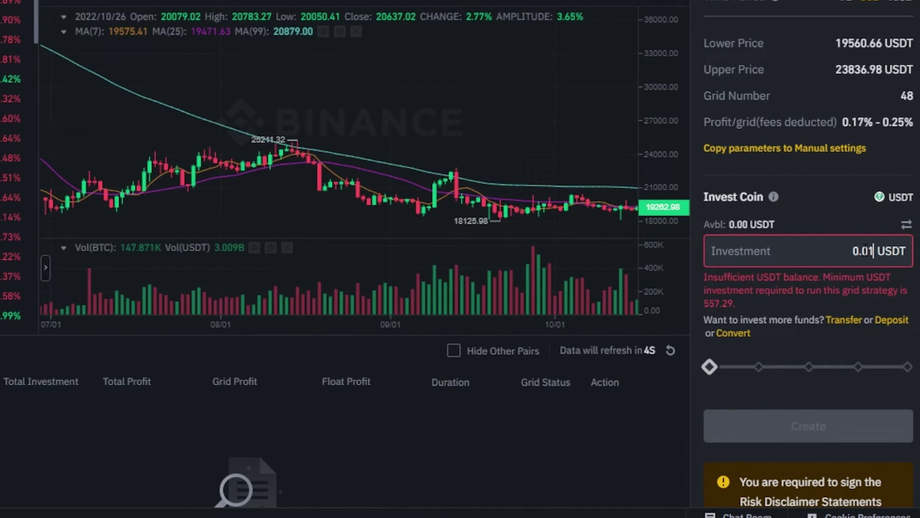
{"action": "key", "text": "BackSpace"}
{"action": "key", "text": "BackSpace"}
{"action": "key", "text": "BackSpace"}
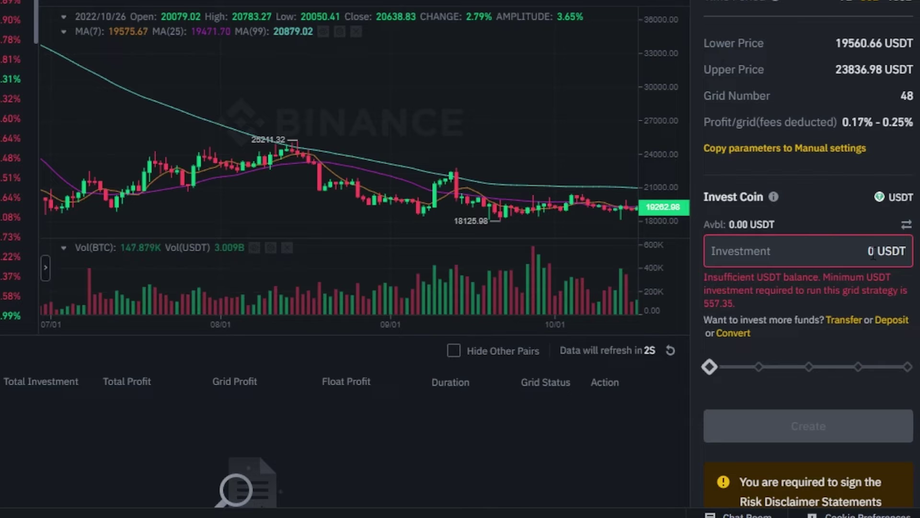
{"action": "key", "text": "BackSpace"}
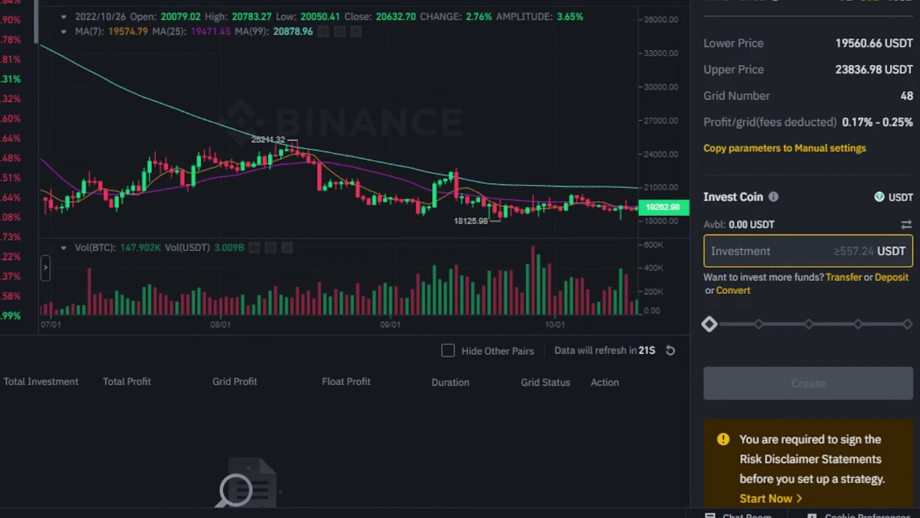
- Enter 0.07, then 0.08, as the Spot Grid investment amount
{"action": "mouse_move", "coordinate": [773, 196]}
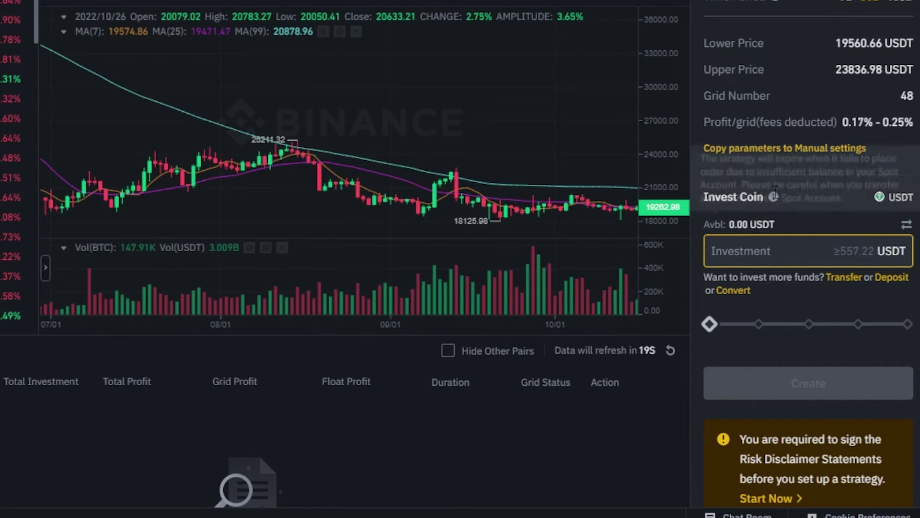
{"action": "type", "text": "0.01"}
{"action": "key", "text": "BackSpace"}
{"action": "type", "text": "7"}
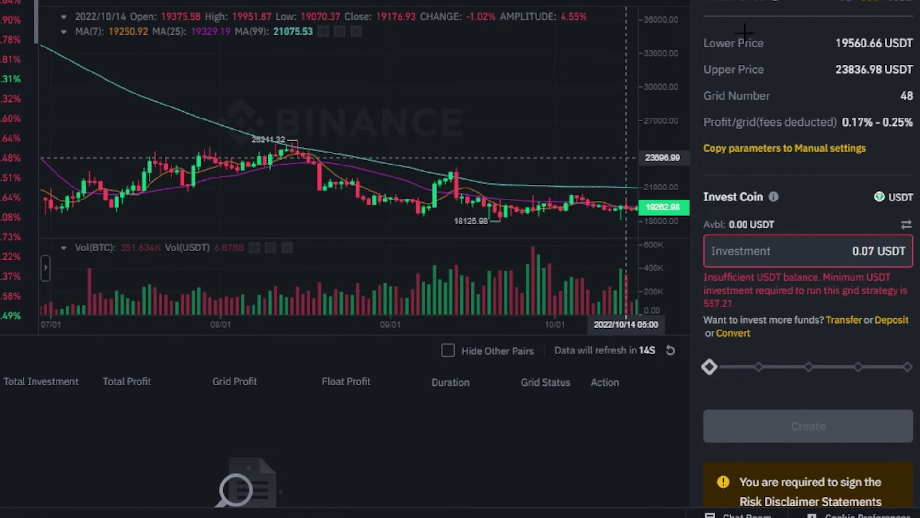
{"action": "key", "text": "BackSpace"}
{"action": "type", "text": "8"}
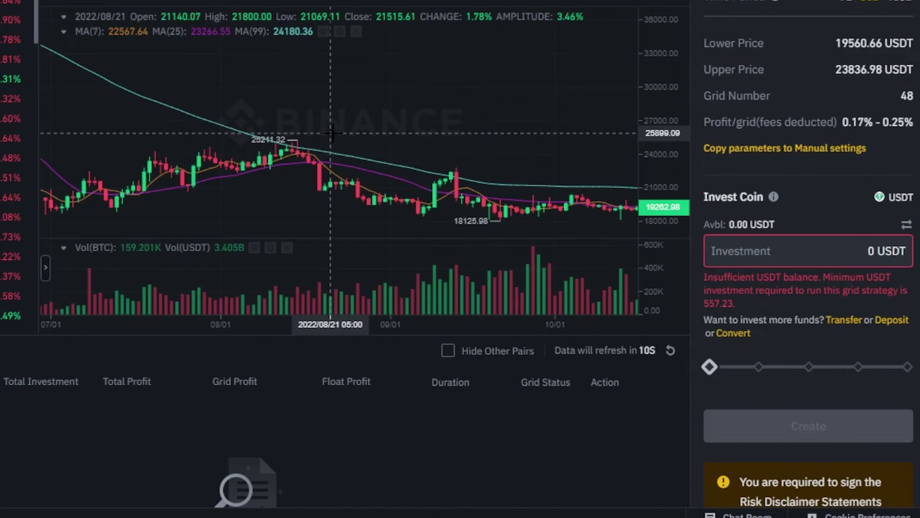
{"action": "scroll", "coordinate": [332, 132], "scroll_direction": "up", "scroll_amount": 4}
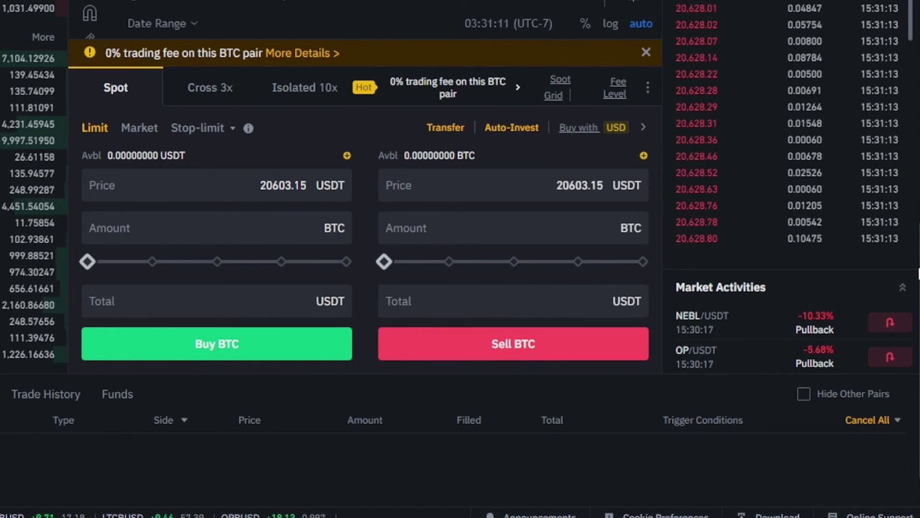
- Scroll up the BTC/USDT spot page to the daily candlestick chart at 20628.85
{"action": "scroll", "coordinate": [918, 239], "scroll_direction": "up", "scroll_amount": 10}
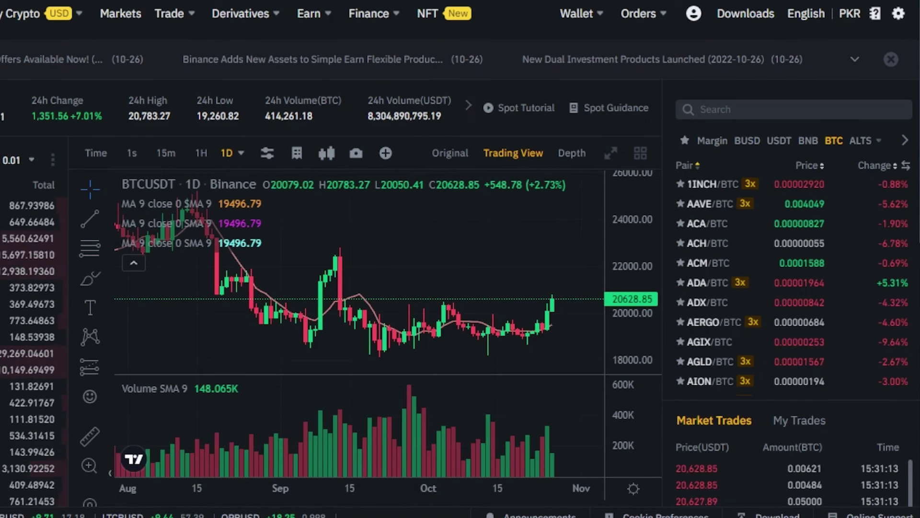